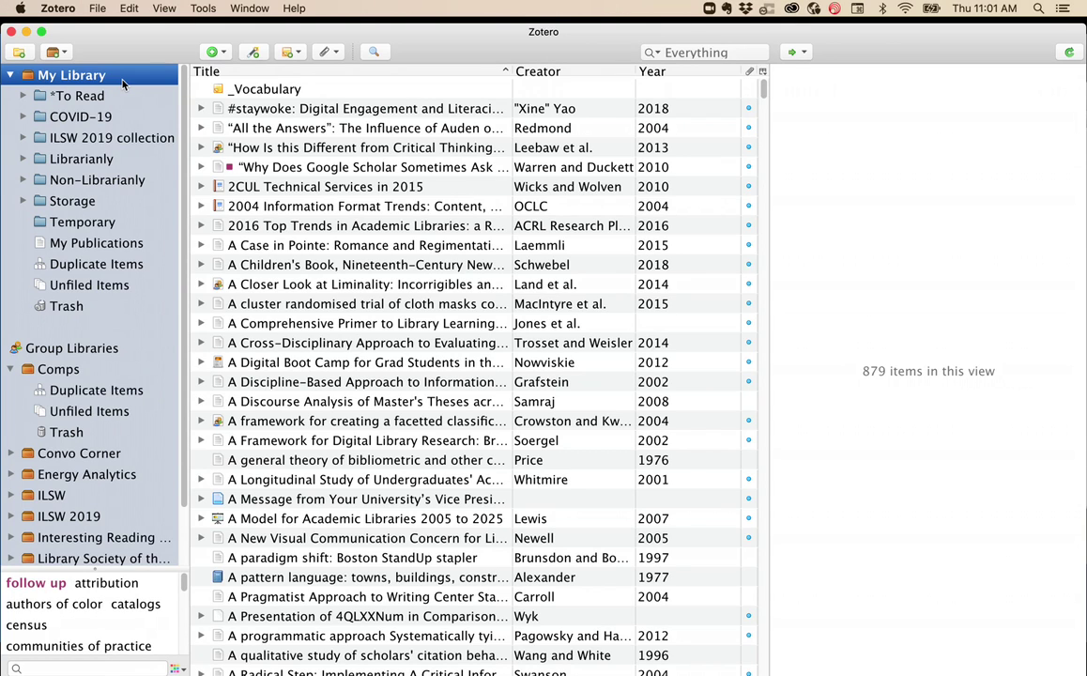
Open the Temporary collection to show American studies, the macaroni penguin moult paper and Penguins: Paradoxes and Patterns.
click(84, 222)
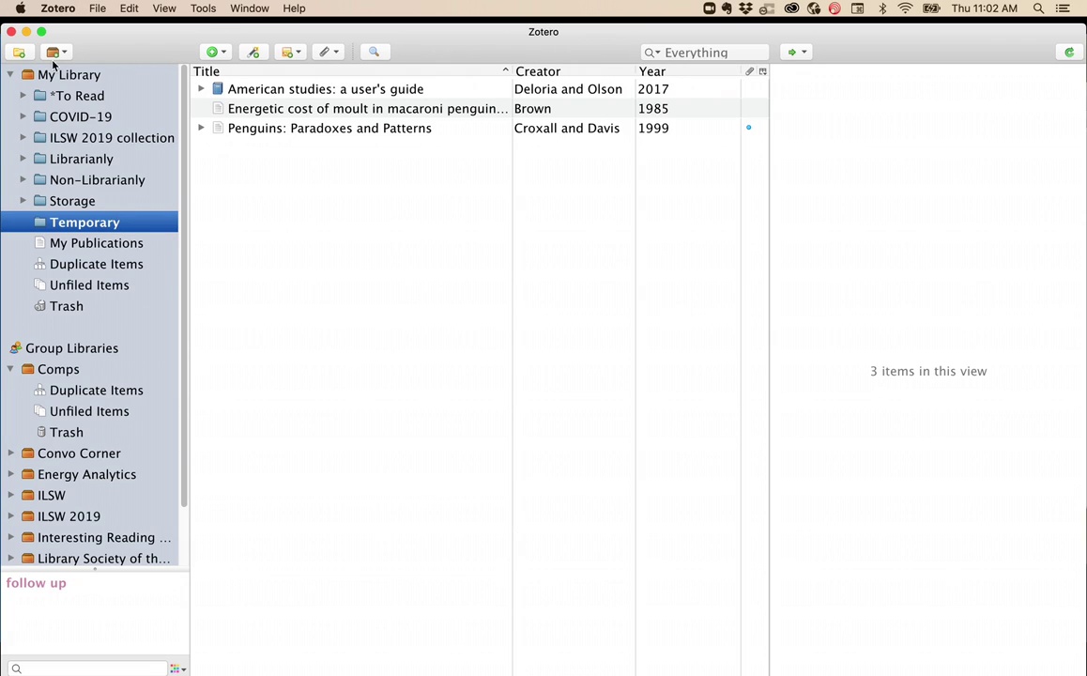
Create a new collection named Comps in My Library.
click(17, 54)
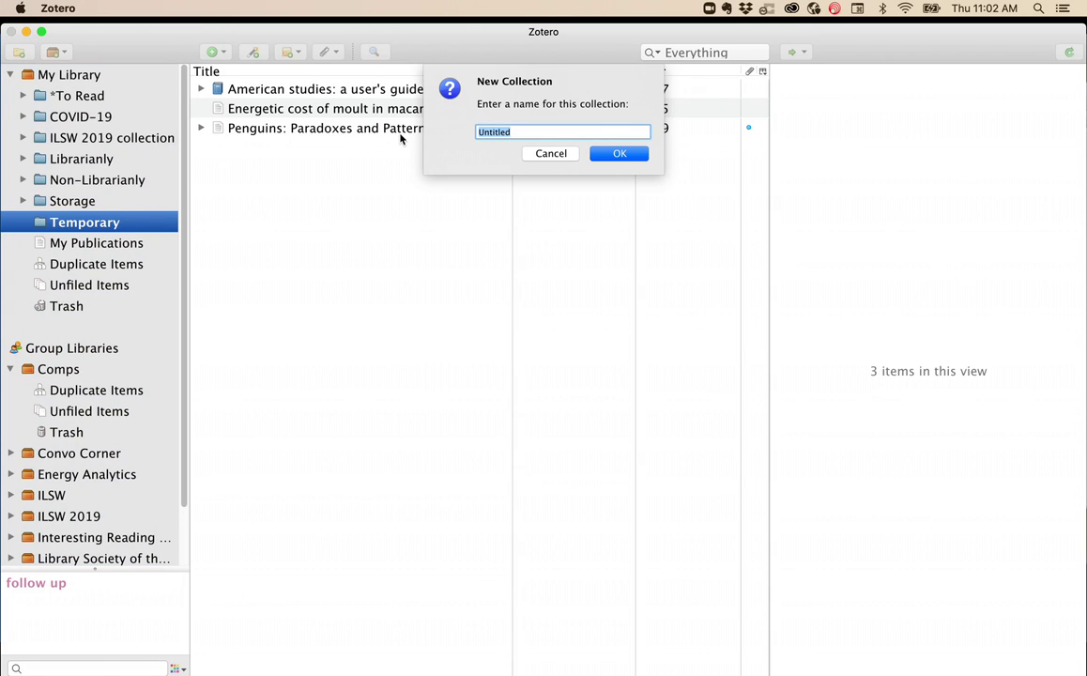
text(Comps)
click(620, 154)
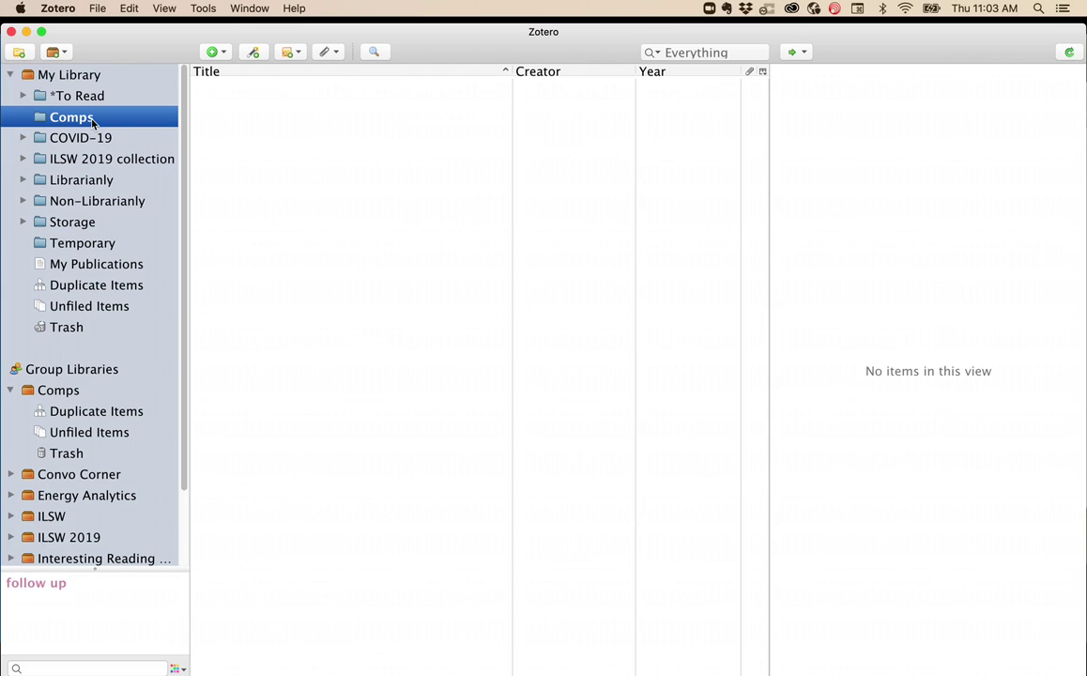
Add a subcollection named Subcollection inside Comps.
right_click(93, 123)
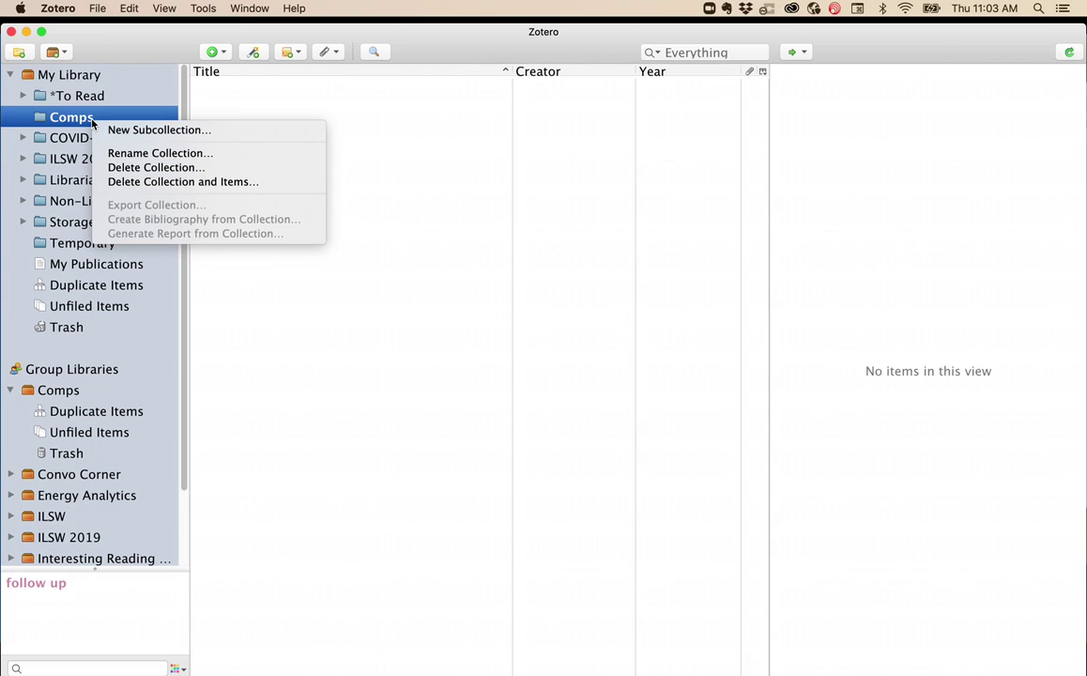
click(149, 131)
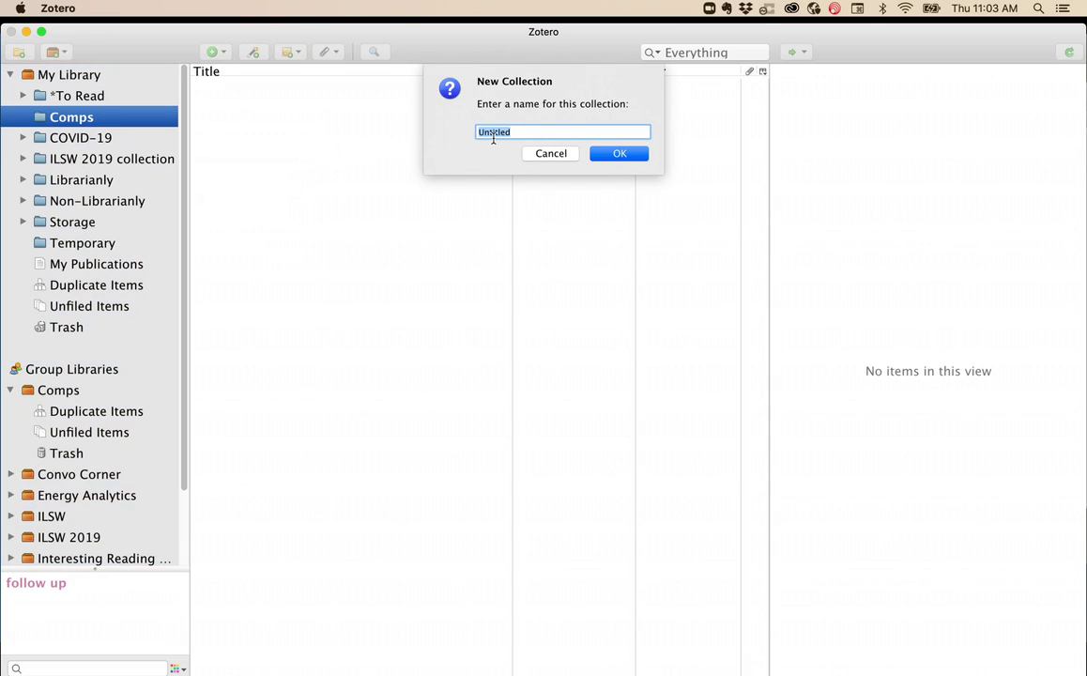
text(Subcollection)
click(620, 153)
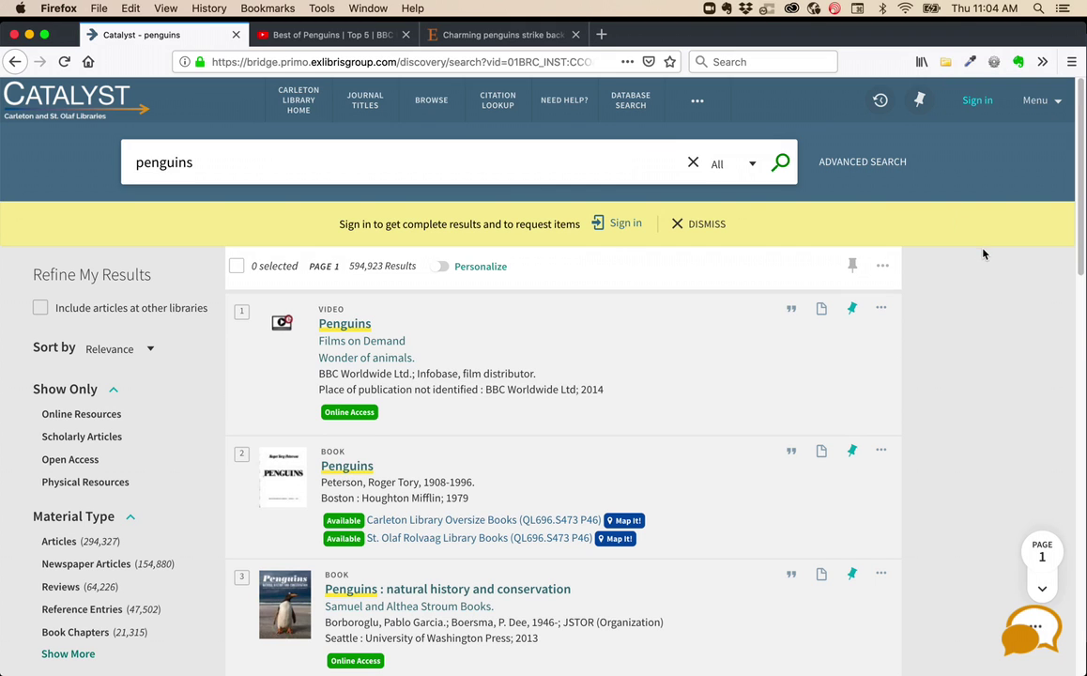
Save the Penguins video, Sunday morning. March of the Penguins and the 2009 Penguins book to Temporary.
scroll(461, 488, down, 5)
scroll(461, 494, up, 5)
click(947, 64)
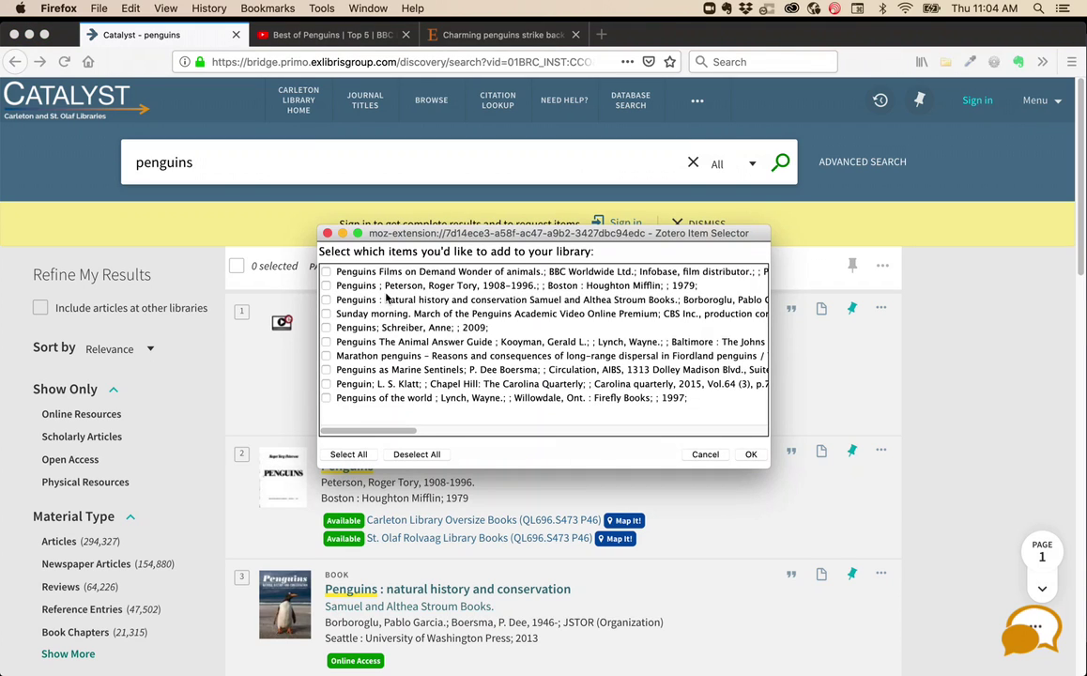
click(326, 272)
click(326, 313)
click(326, 328)
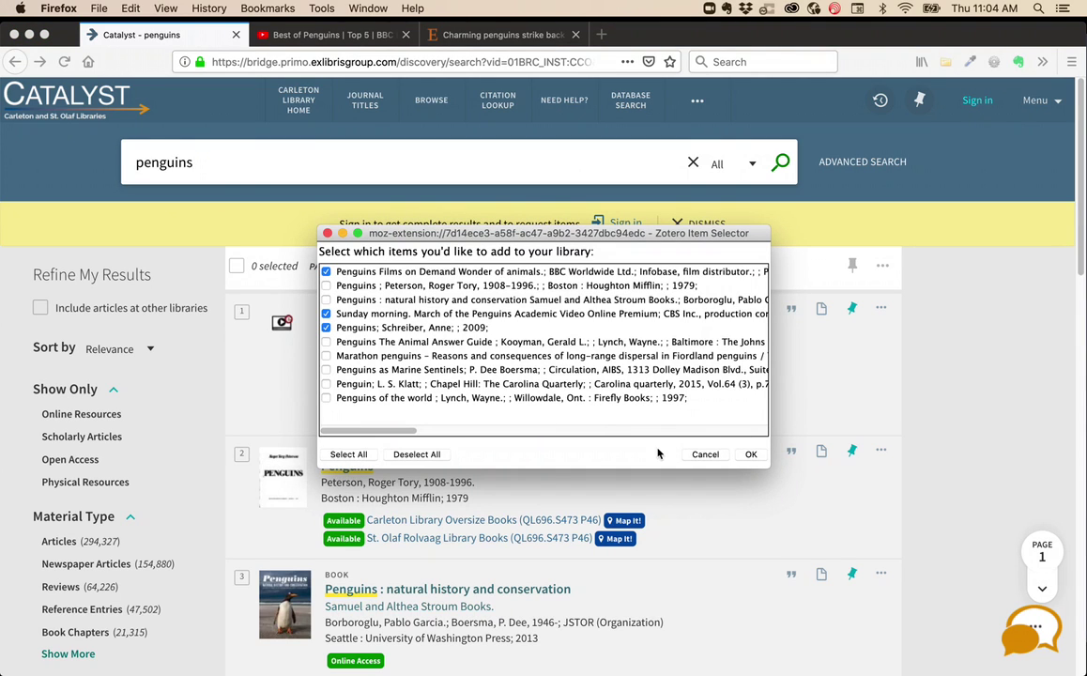
click(751, 455)
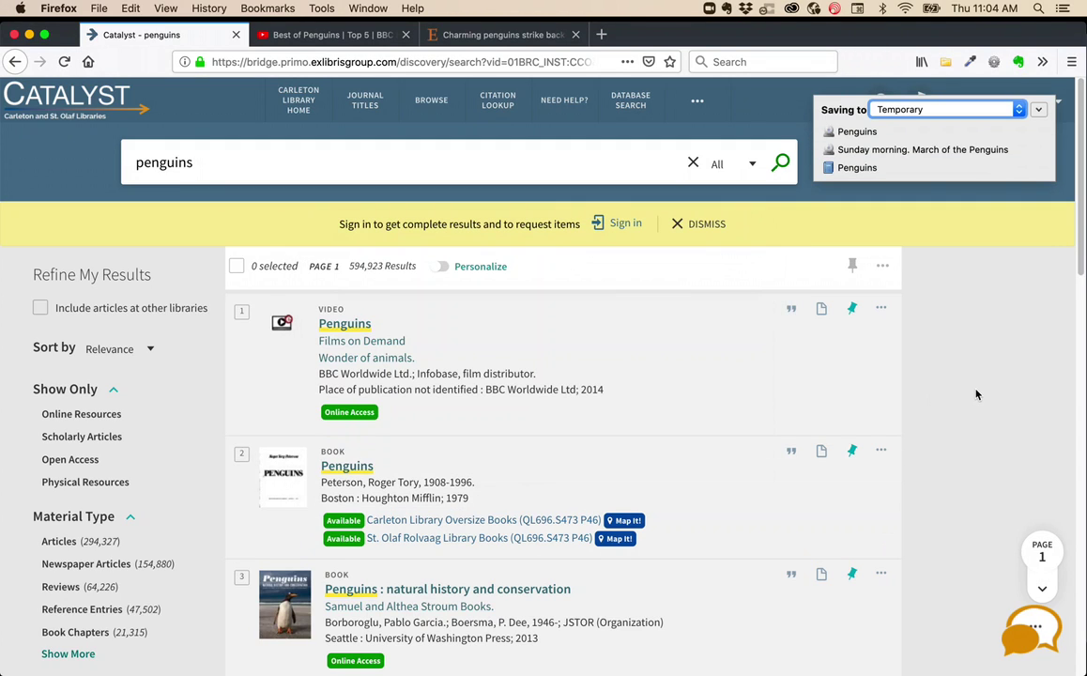
click(347, 36)
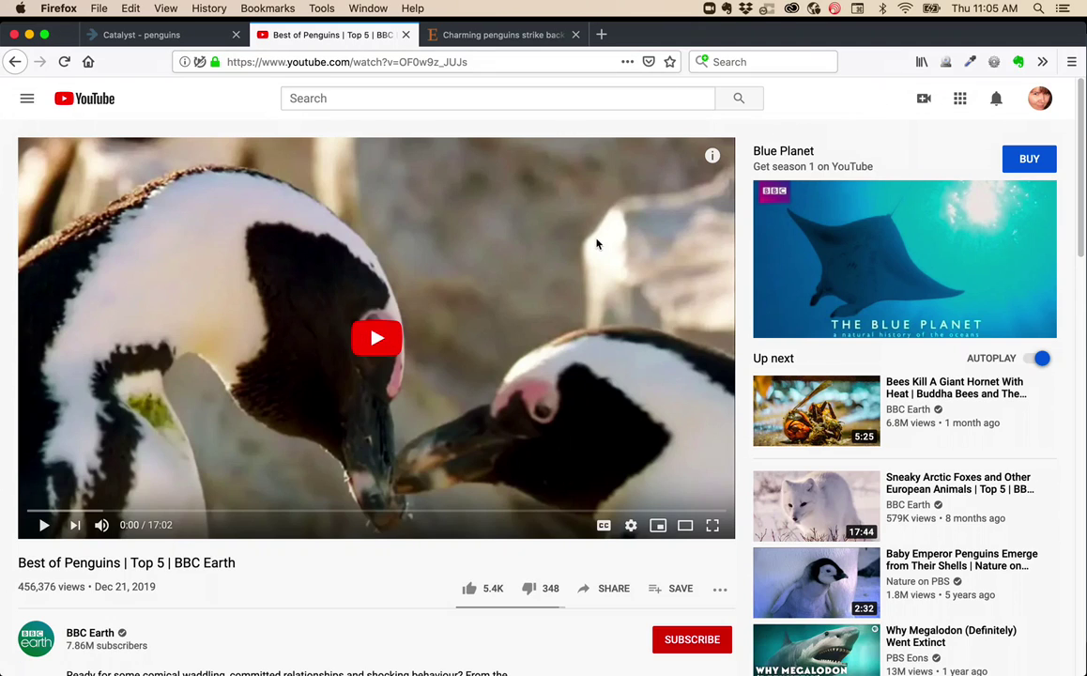
Save the Best of Penguins video and the 'Charming penguins strike back' article to Temporary.
click(948, 64)
click(466, 35)
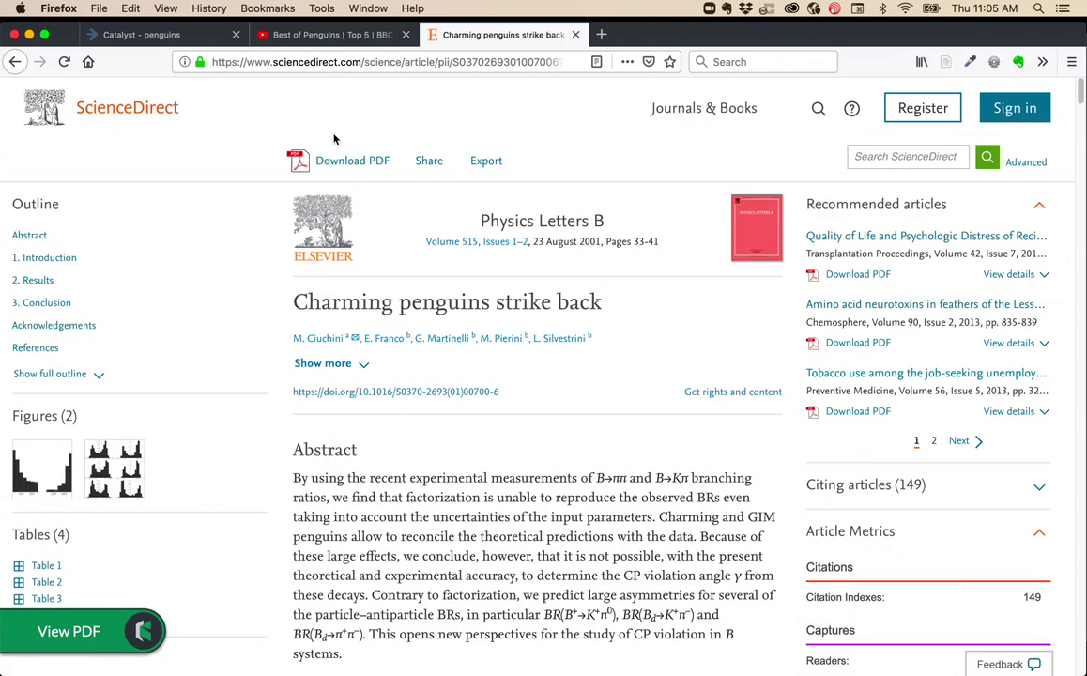
click(946, 64)
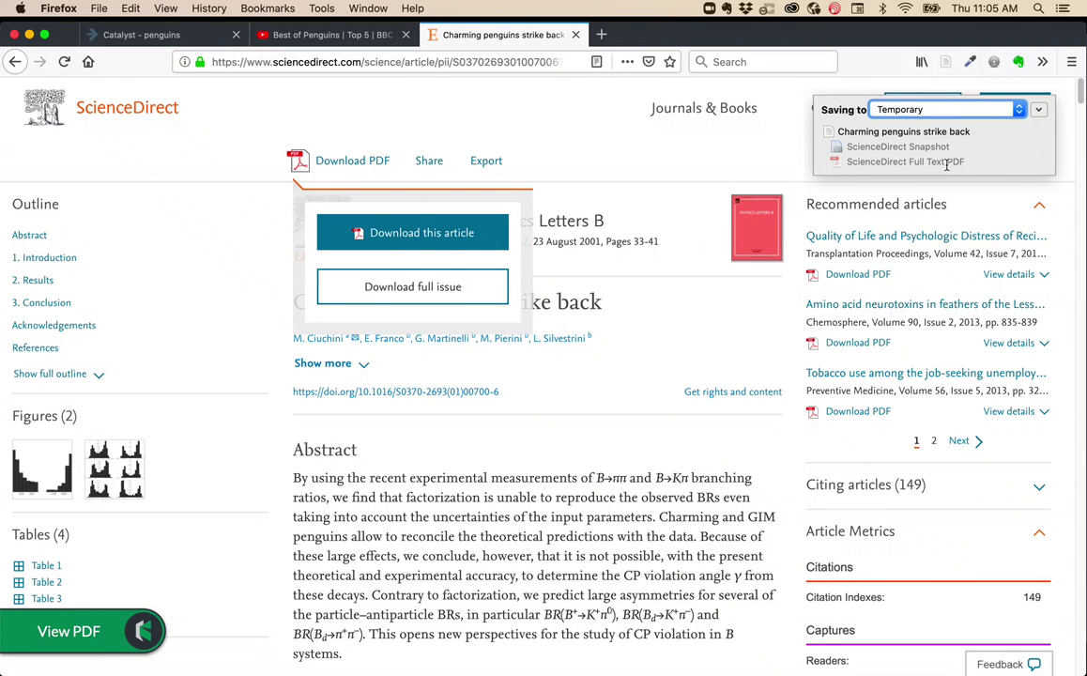
key(super+Tab)
click(298, 322)
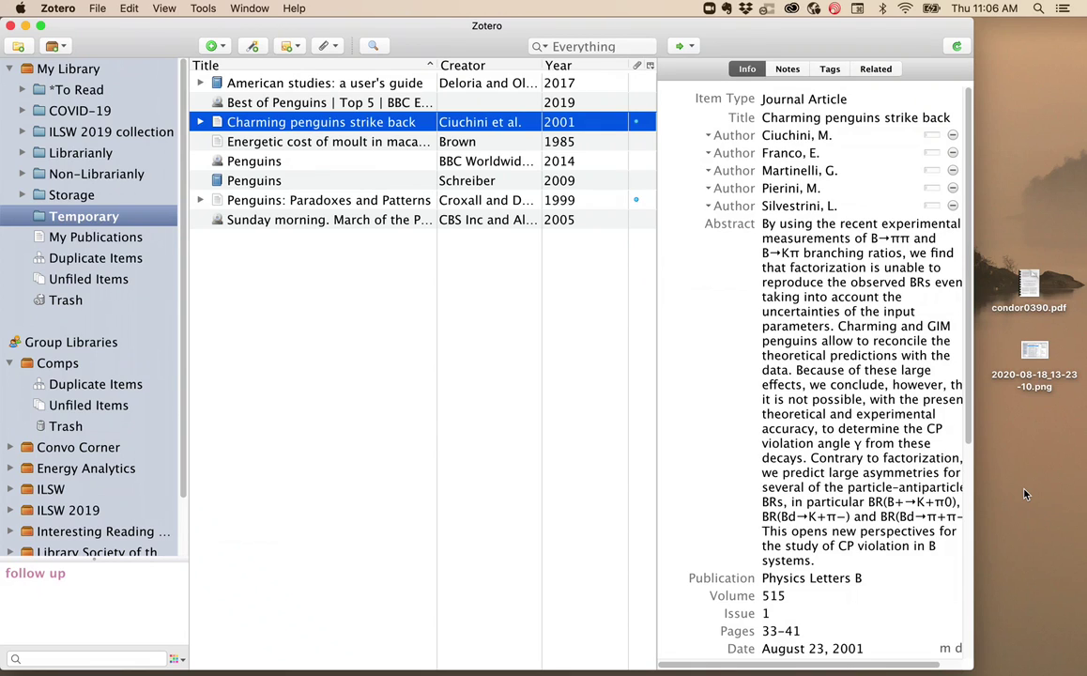
Drag condor0390.pdf and the 2020-08-18_13-36-25 file from the desktop into Temporary.
drag(1028, 296, 291, 326)
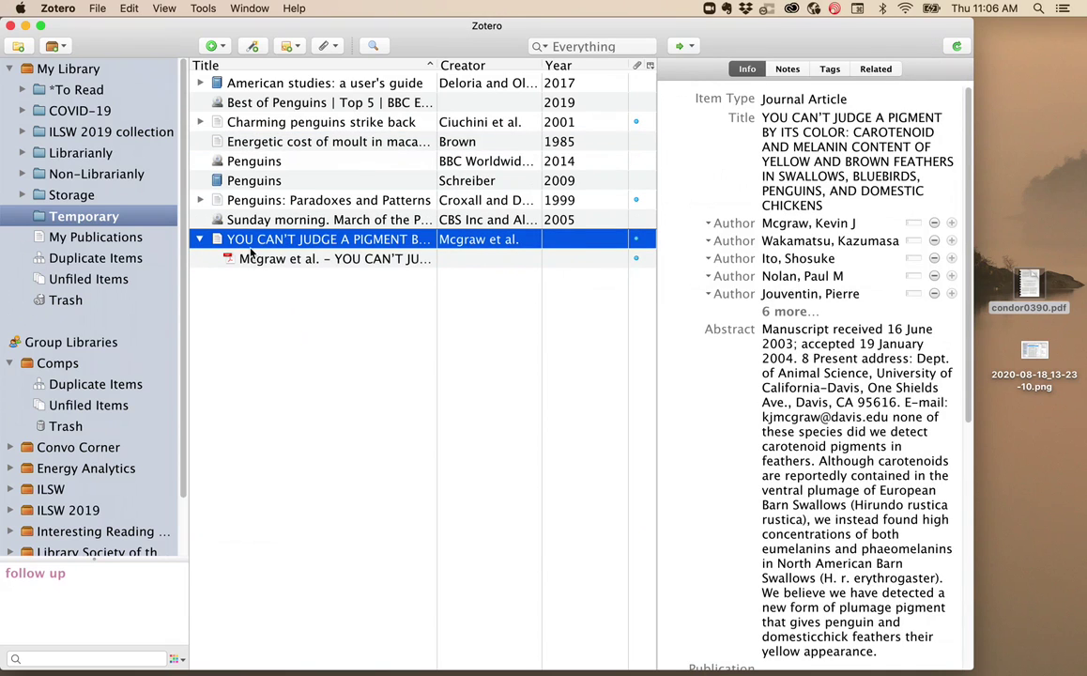
click(858, 160)
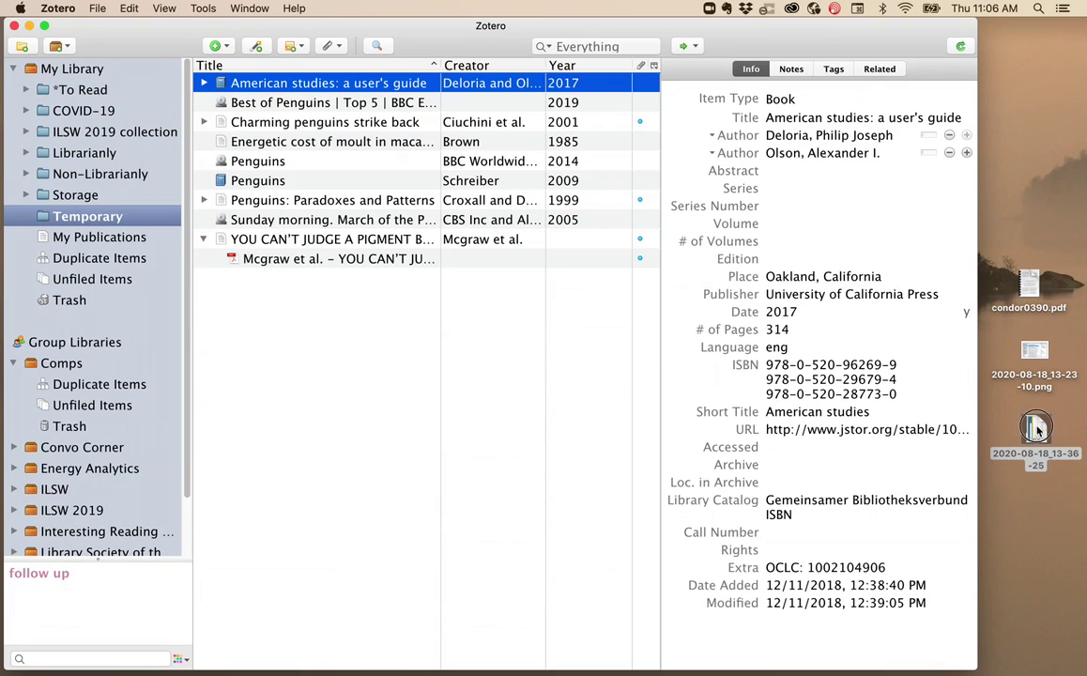
drag(1035, 434, 304, 352)
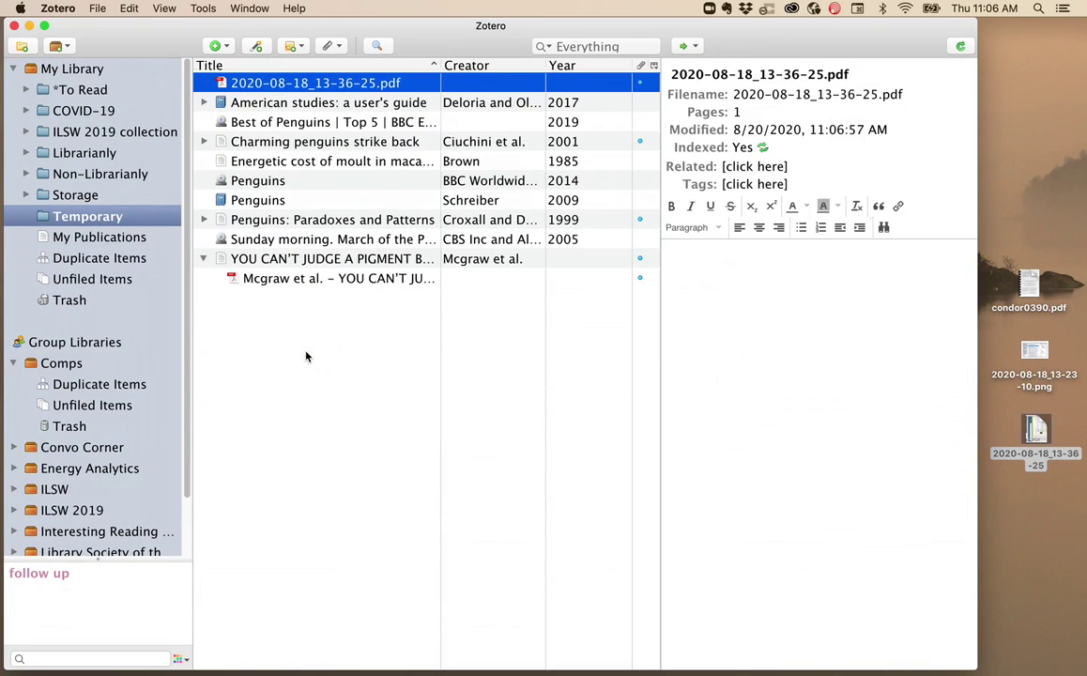
Give the 2020-08-18_13-36-25 file a Journal Article parent item titled 2020-08-18_13-36-25.pdf.
right_click(289, 87)
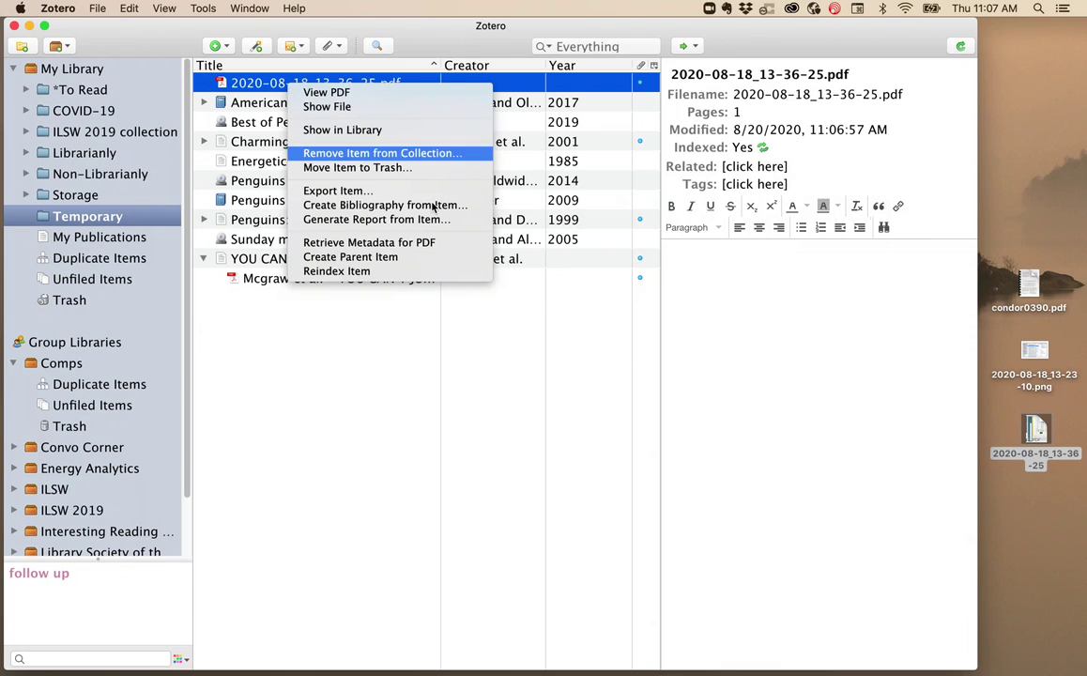
click(414, 258)
click(850, 104)
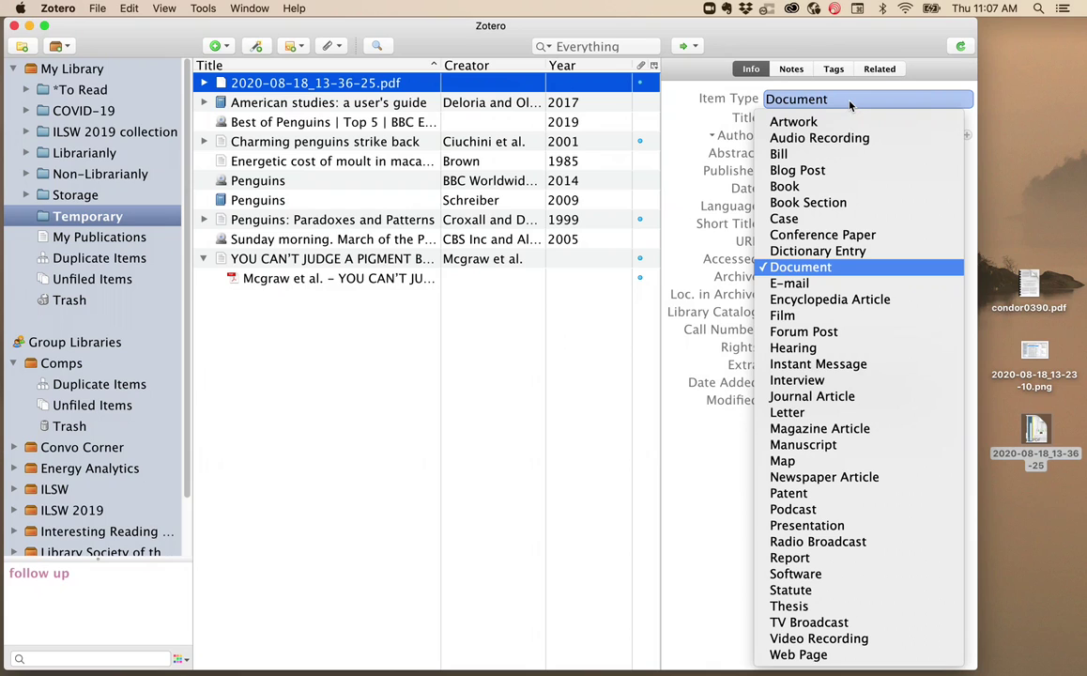
click(838, 396)
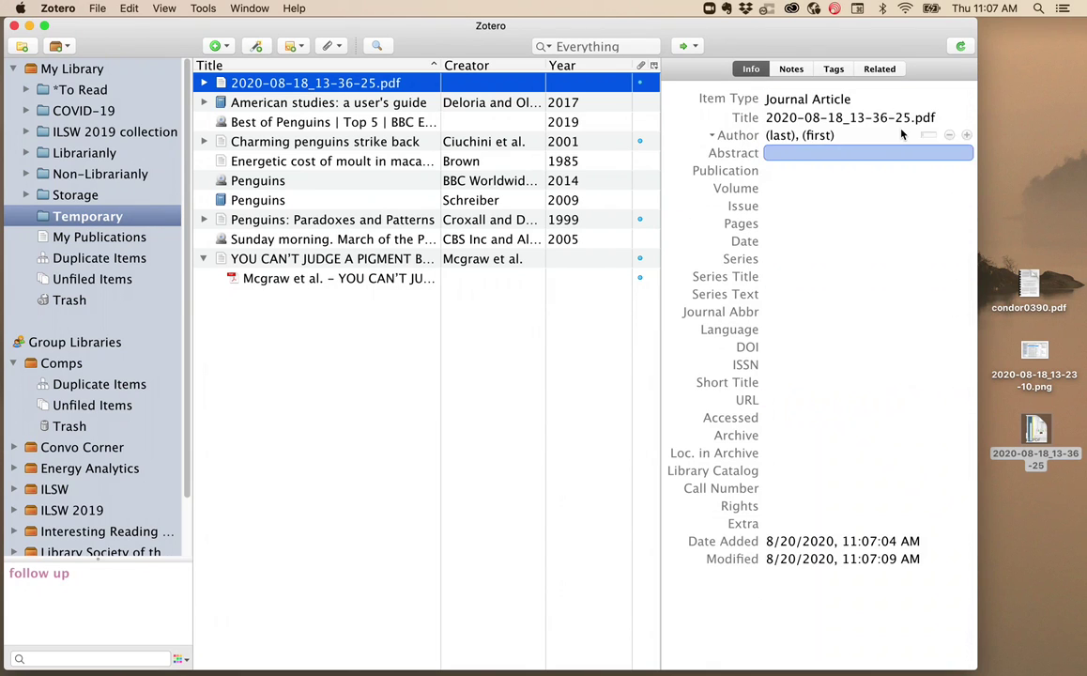
click(822, 118)
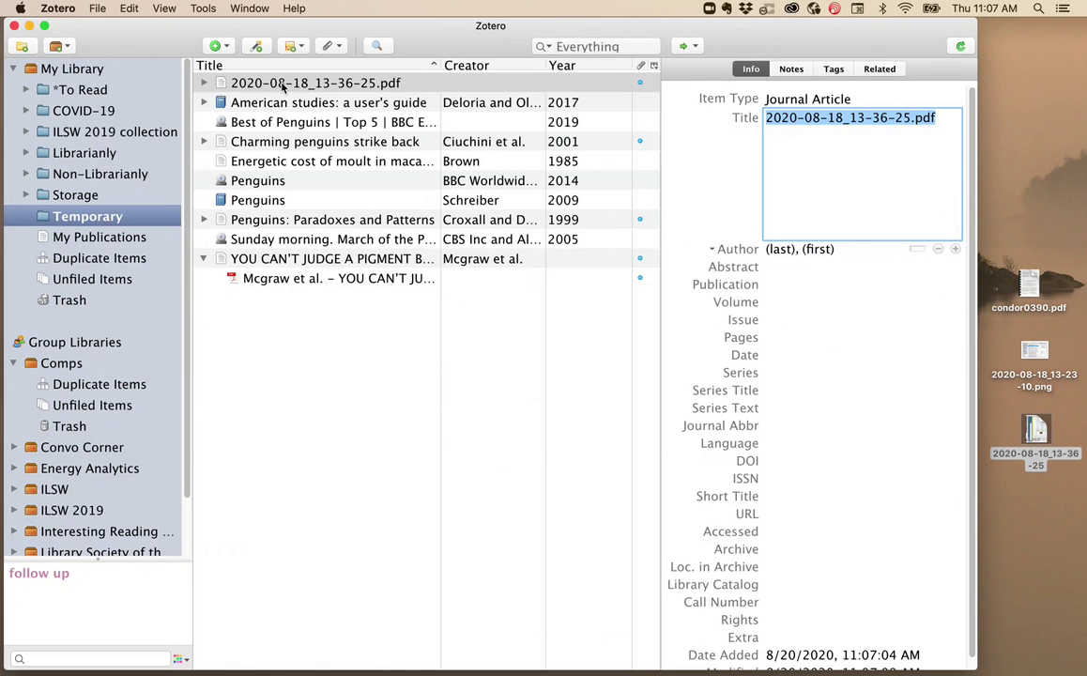
click(282, 85)
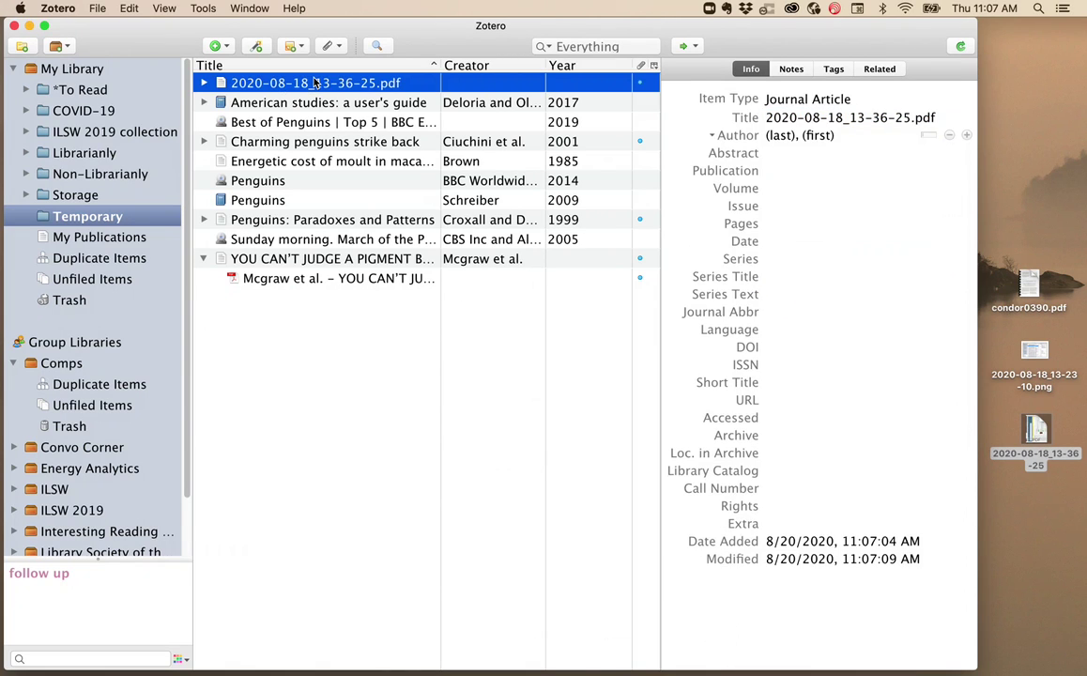
Create a new untitled Blog Post item at the top of the Temporary collection.
click(227, 49)
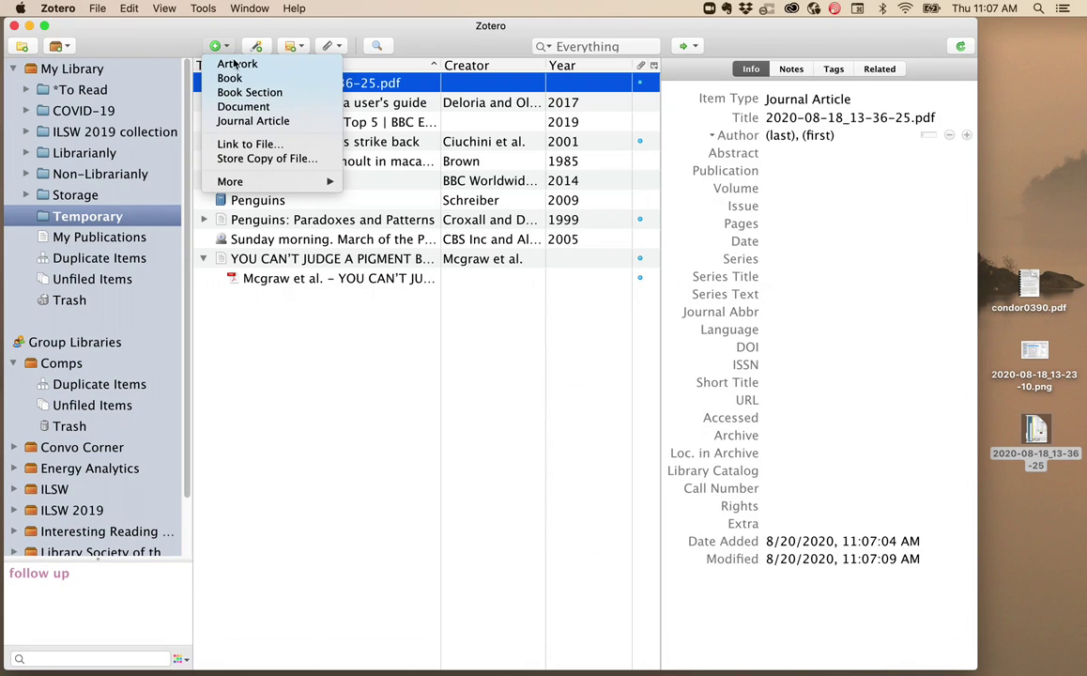
mouse_move(242, 187)
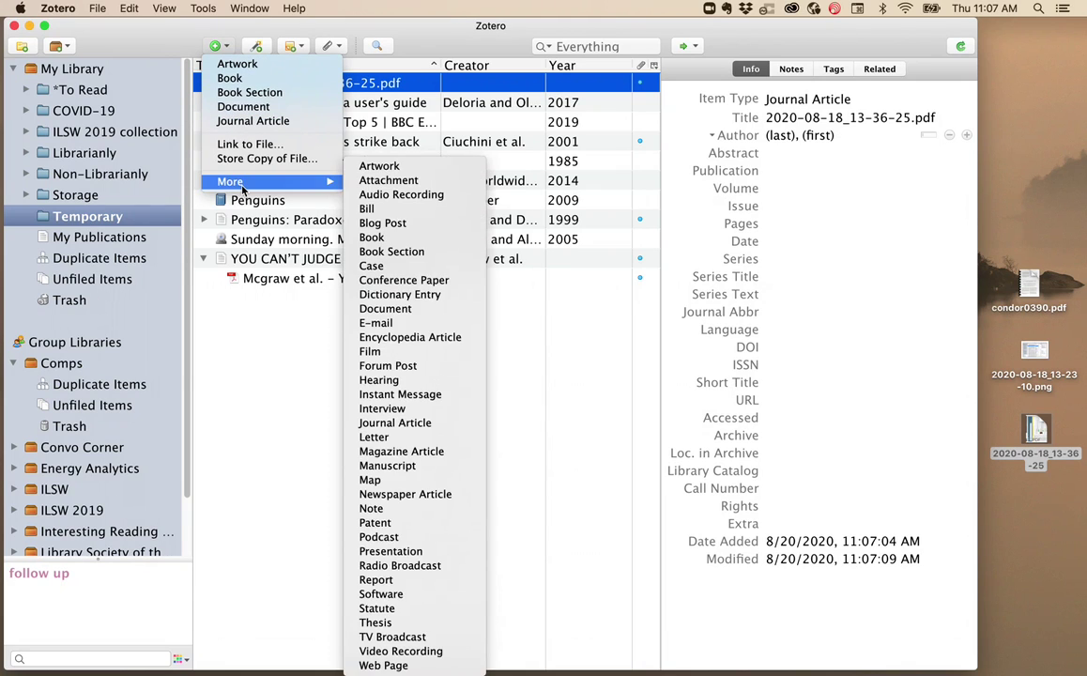
click(380, 223)
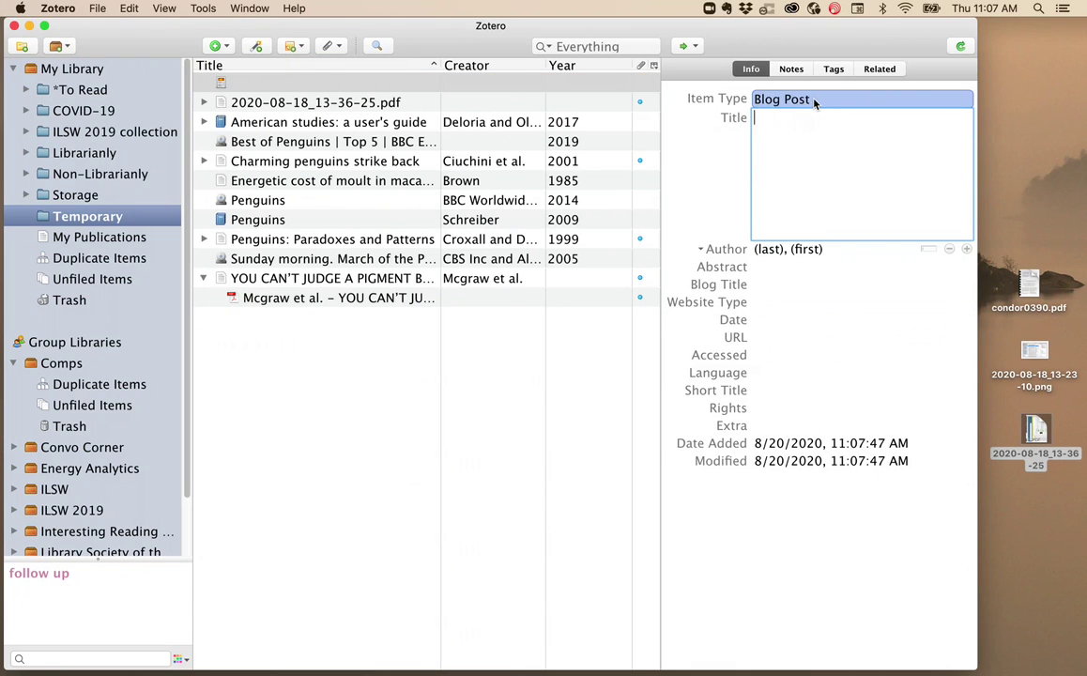
click(361, 180)
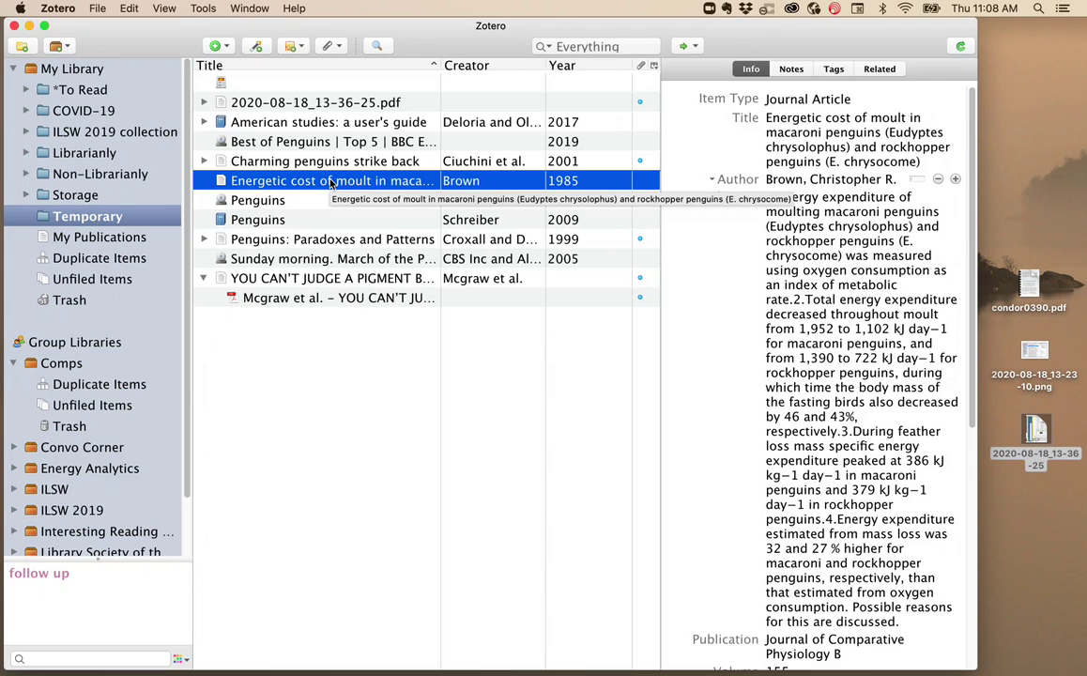
click(686, 46)
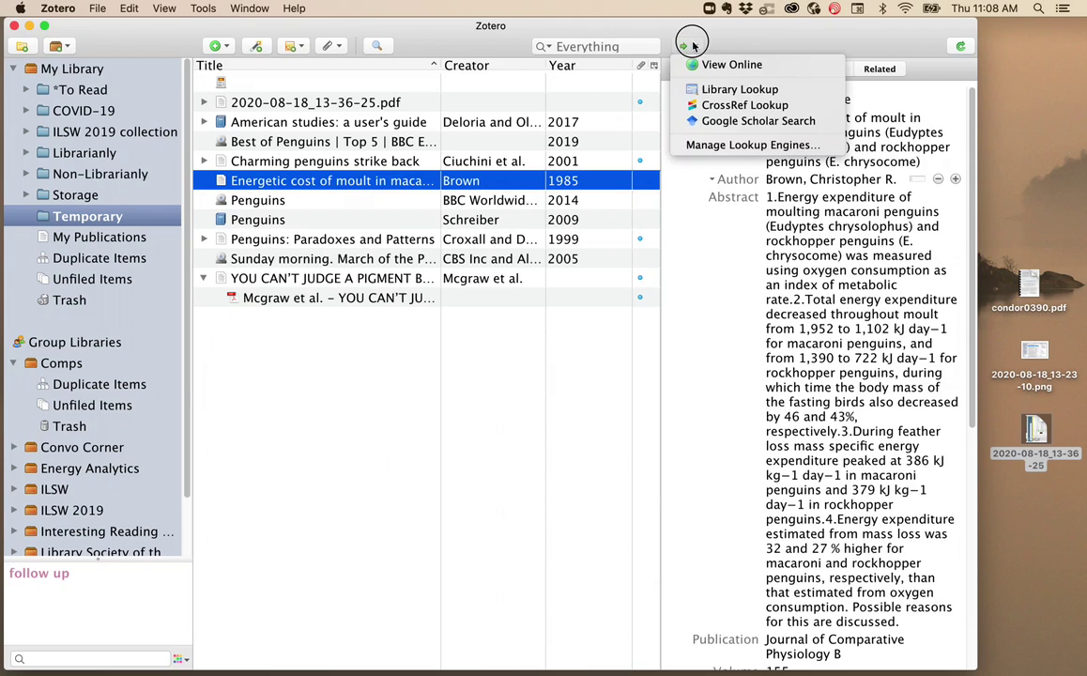
click(724, 90)
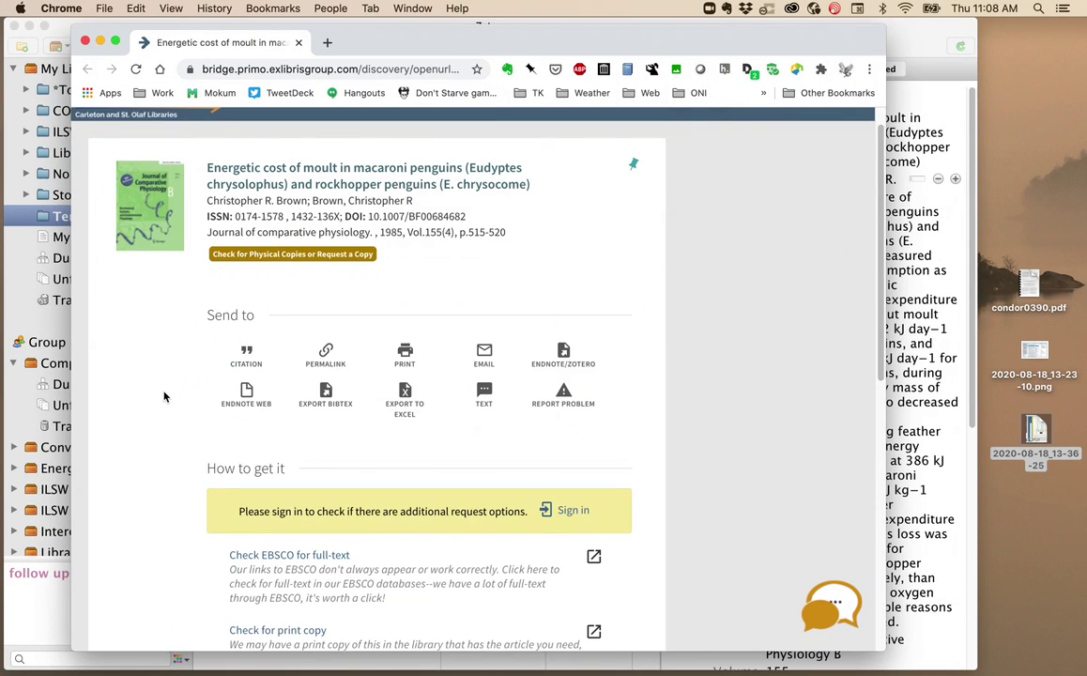
scroll(163, 396, down, 5)
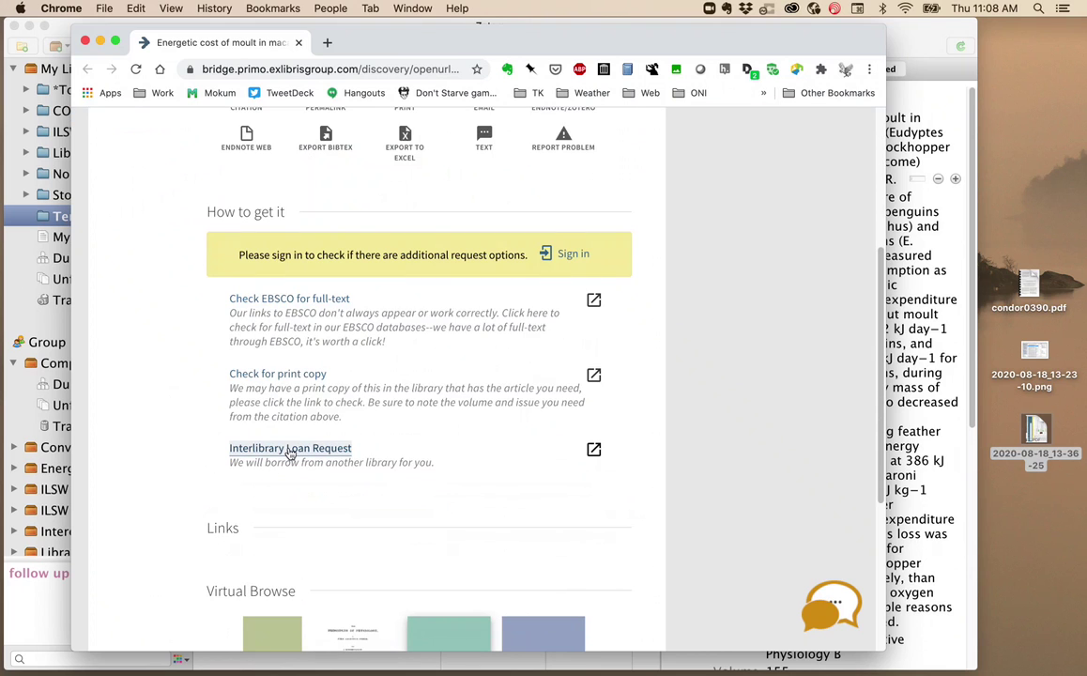
click(299, 44)
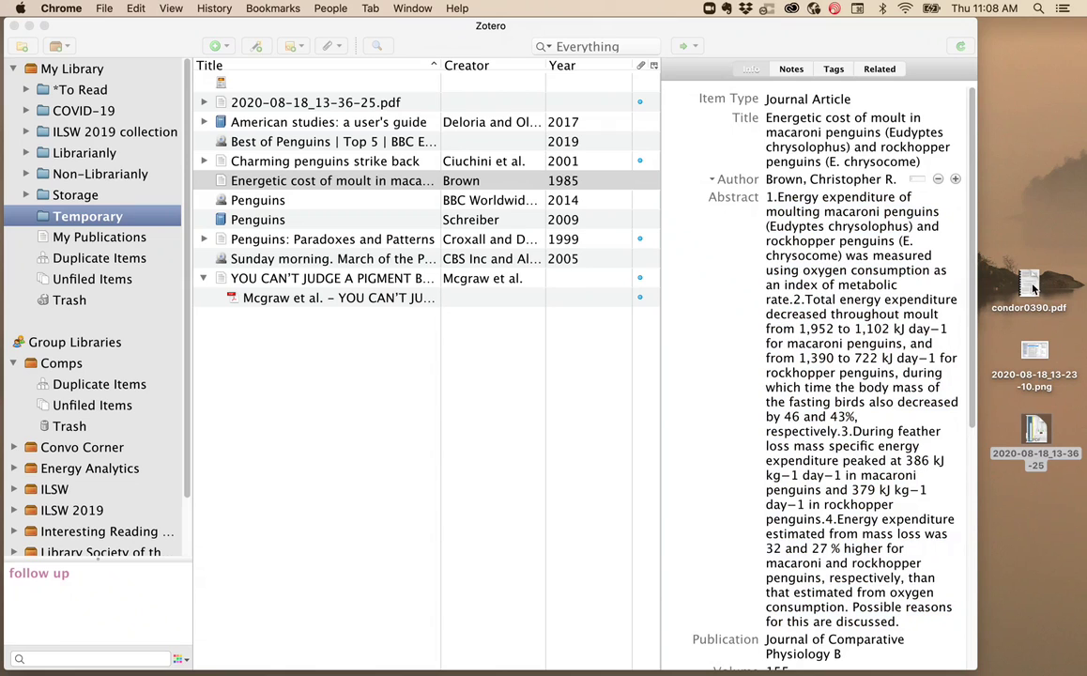
Attach condor0390.pdf to the Energetic cost of moult article and reveal the attachment.
drag(1033, 289, 204, 182)
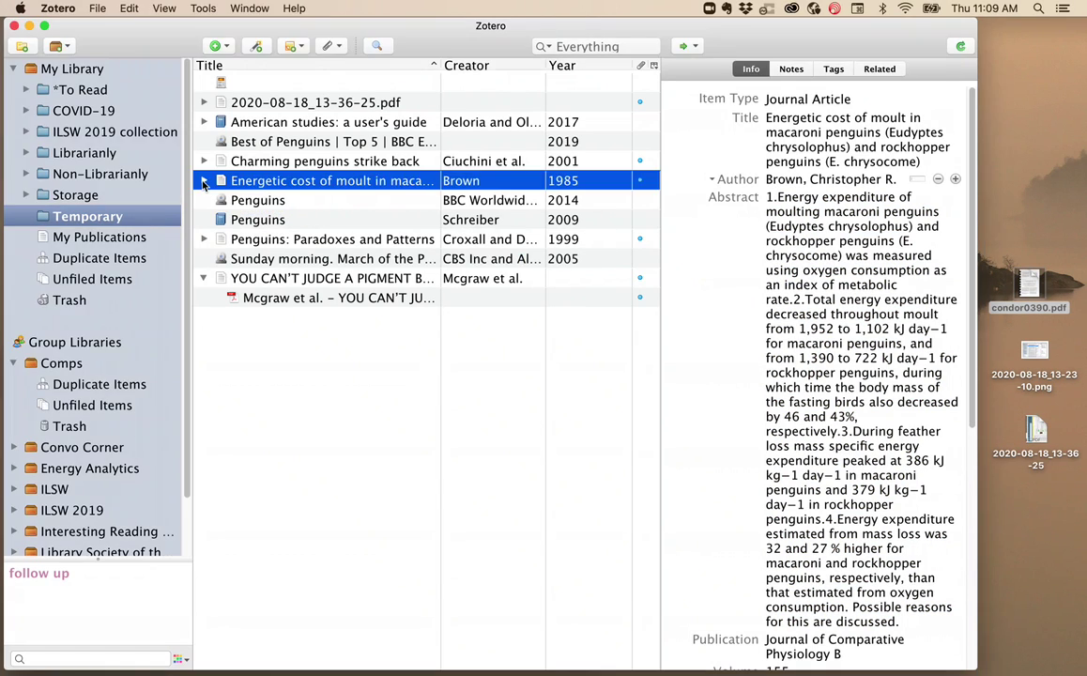
click(203, 182)
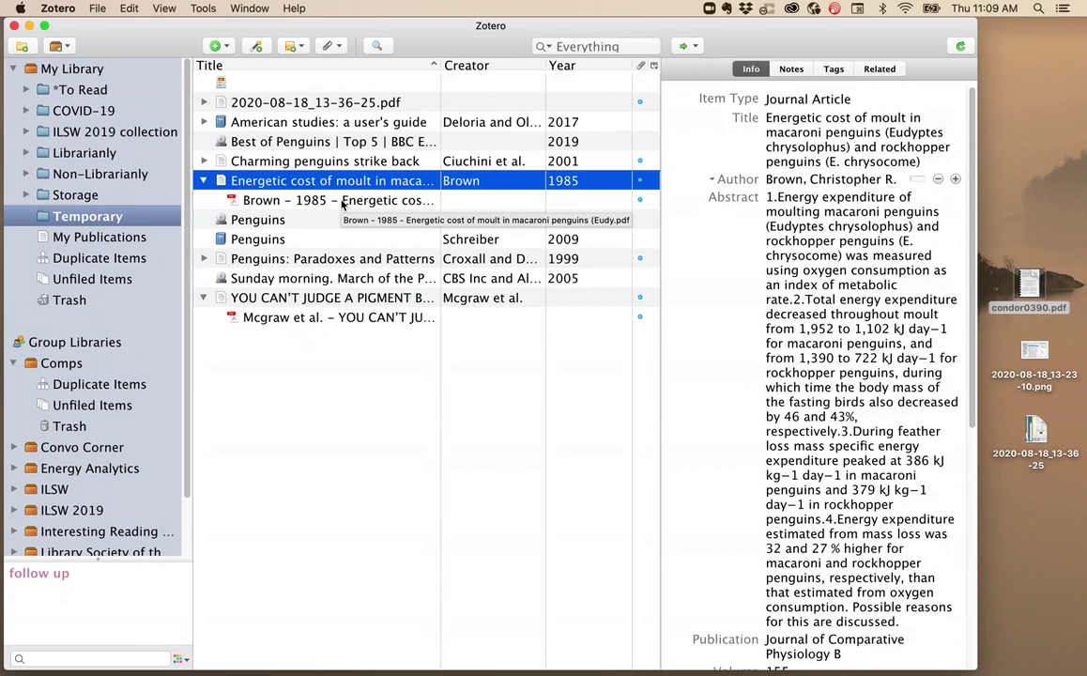
click(343, 282)
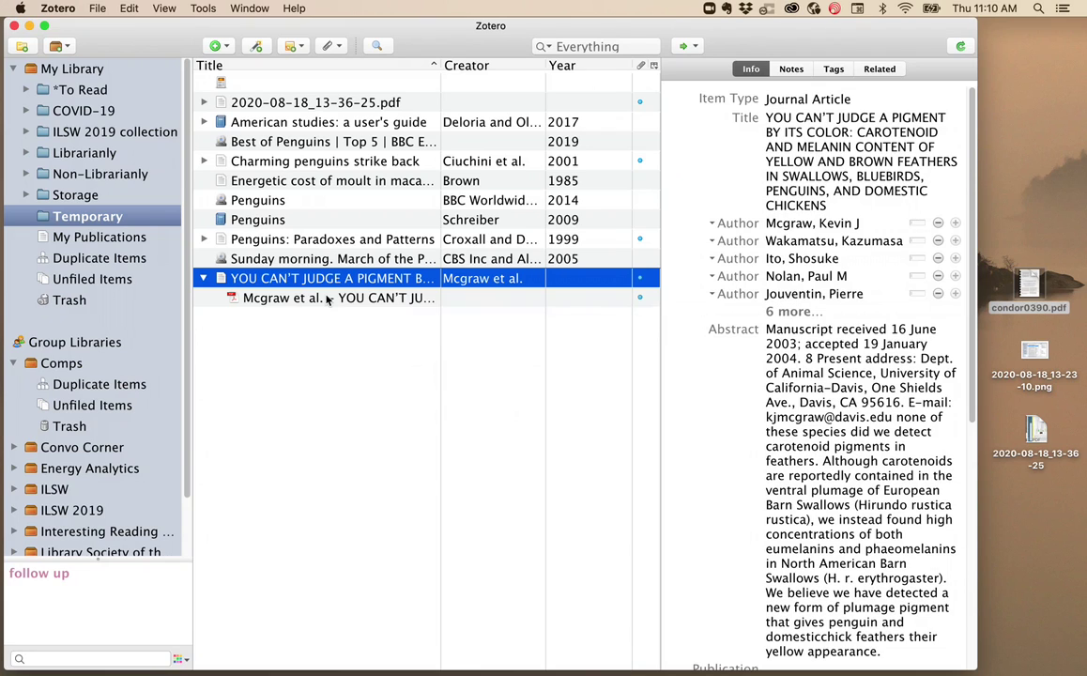
Insert a colon after COLOR in the pigment article's title, keeping its Journal Article type.
click(863, 103)
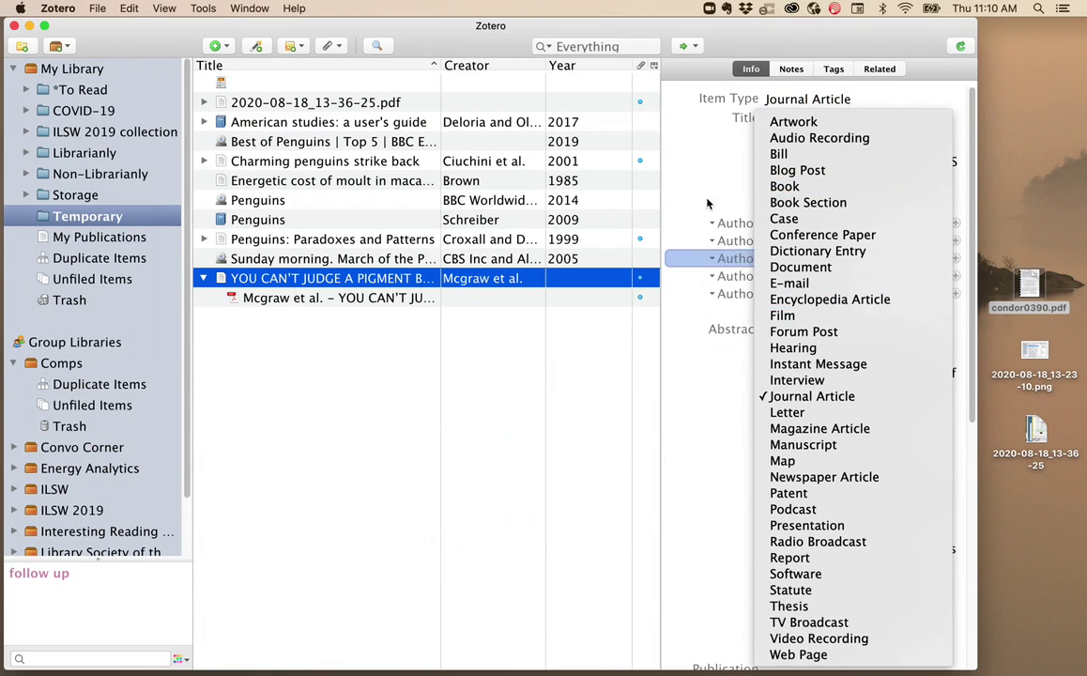
click(726, 102)
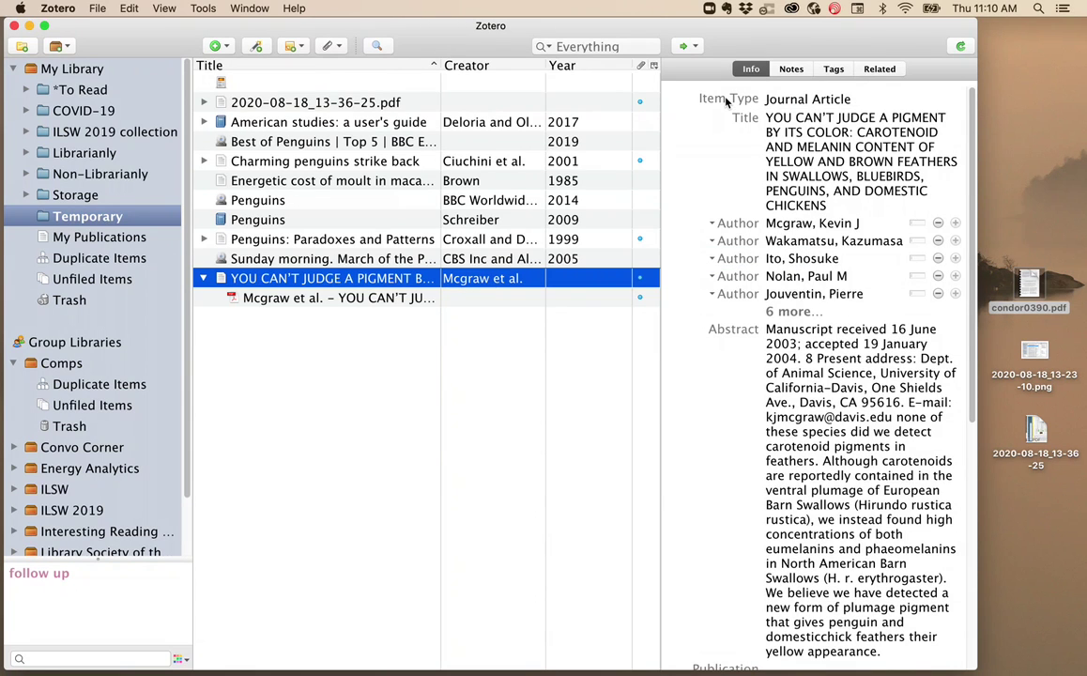
click(845, 159)
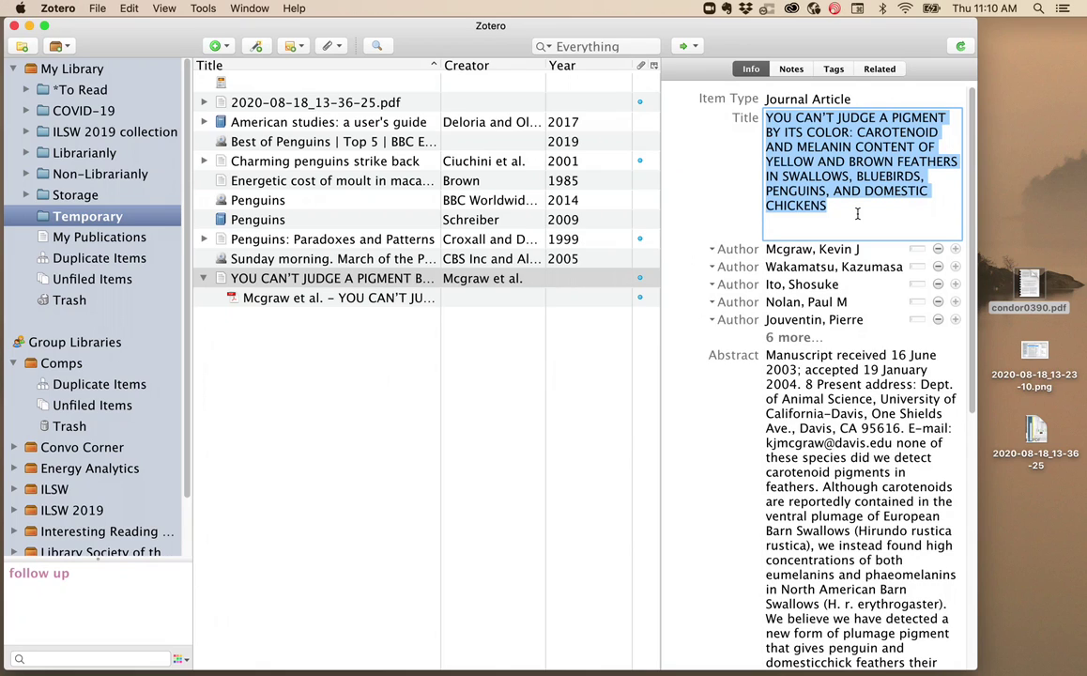
key(Left)
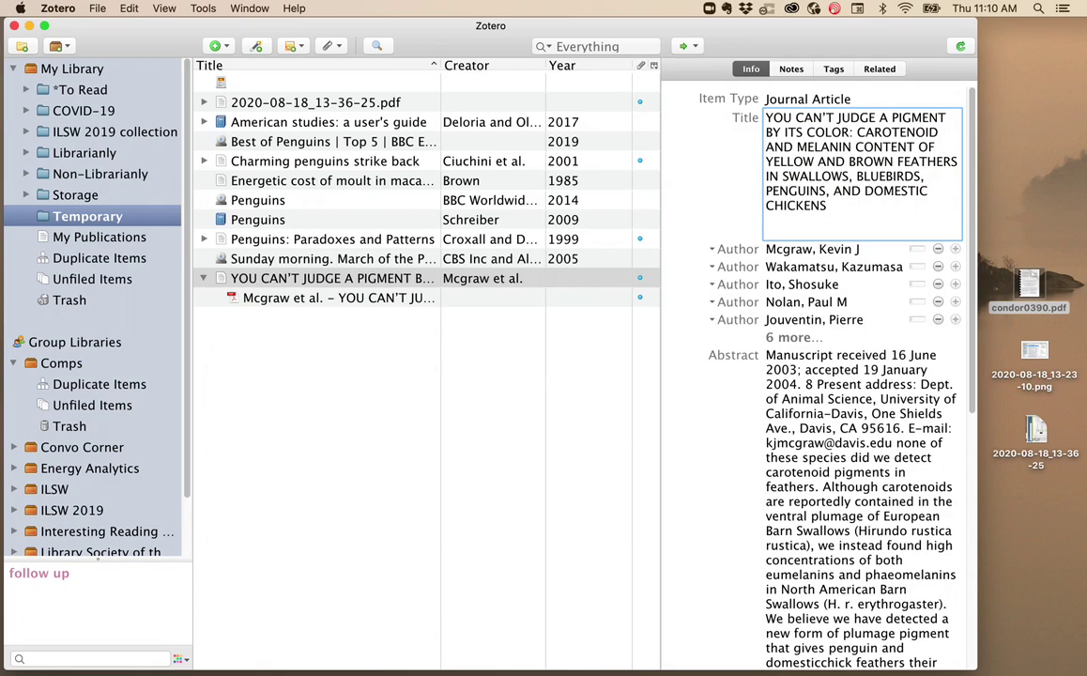
click(852, 132)
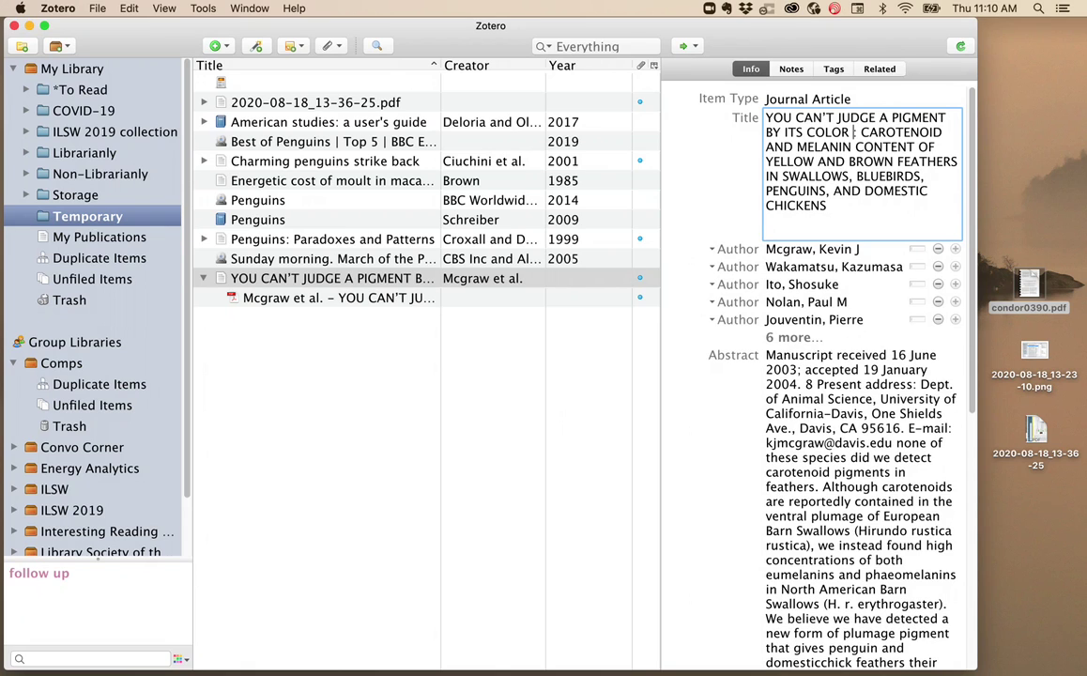
text(:)
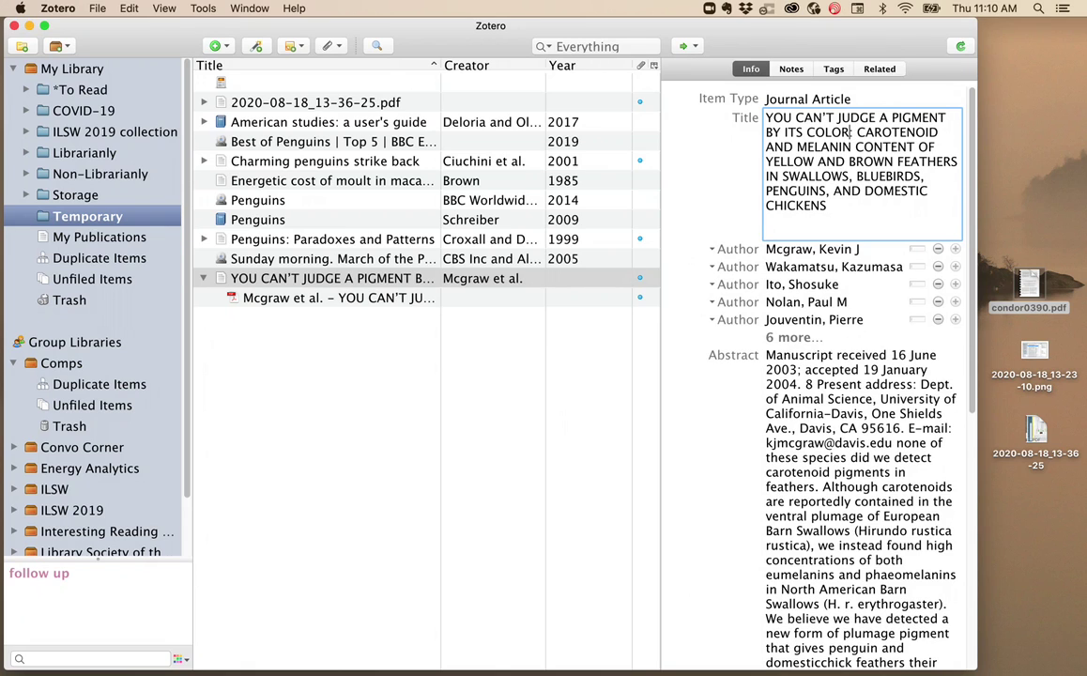